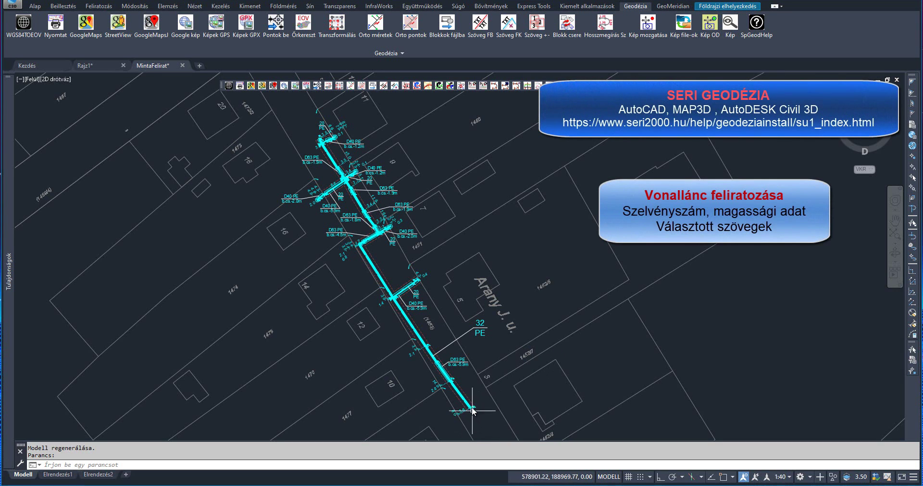
# Zoom to the pipe's last vertex to inspect its height block's point-number and elevation attributes
pyautogui.scroll(3, 467, 408)
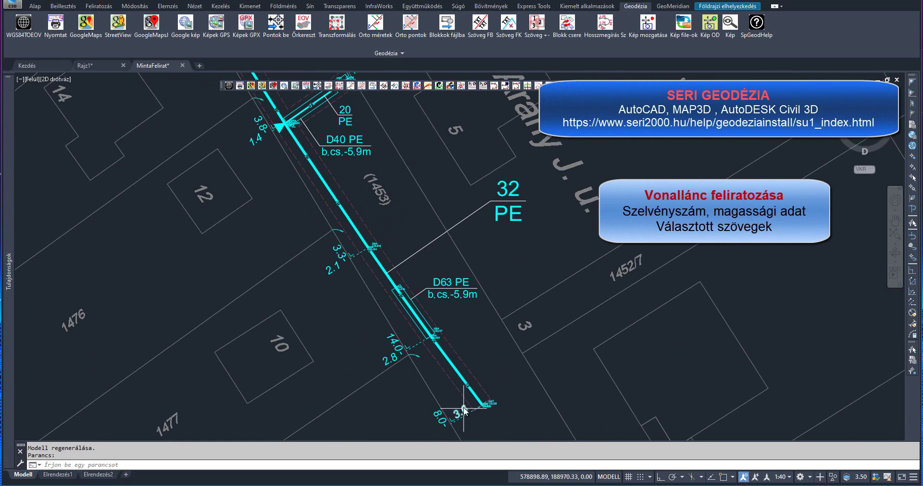
pyautogui.click(455, 383)
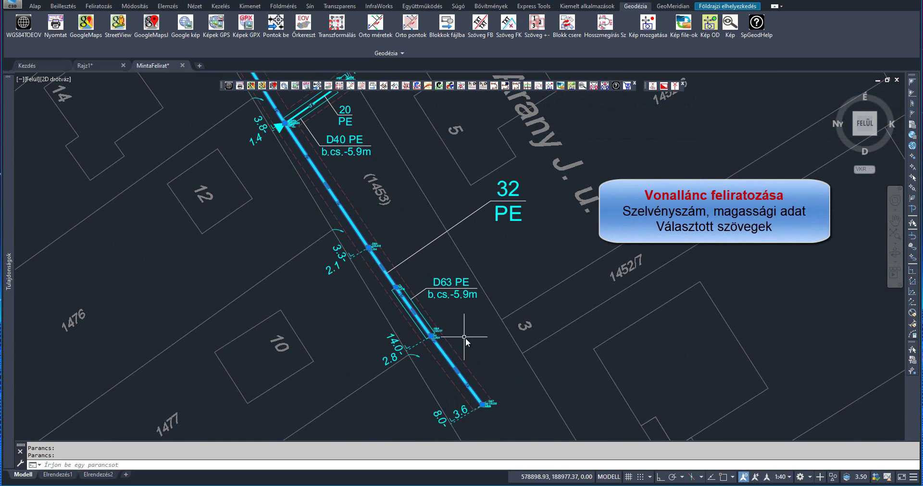
pyautogui.press('Escape')
pyautogui.scroll(2, 488, 406)
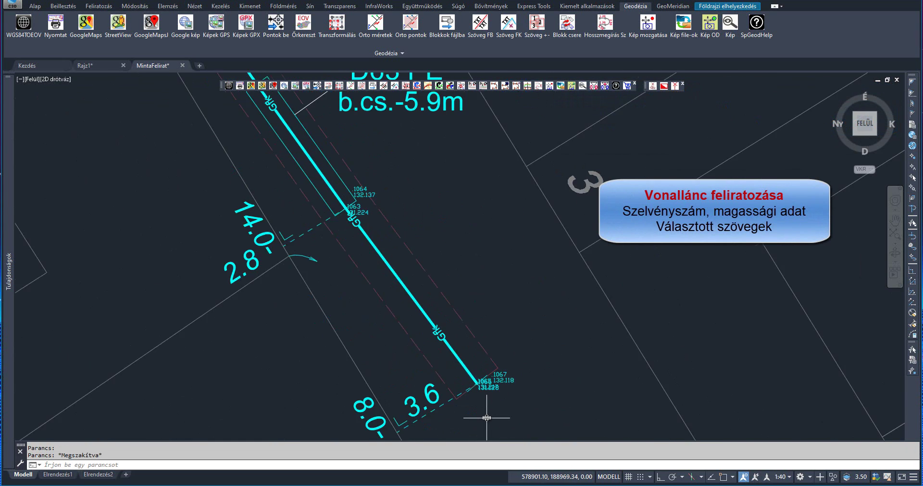
pyautogui.scroll(3, 486, 401)
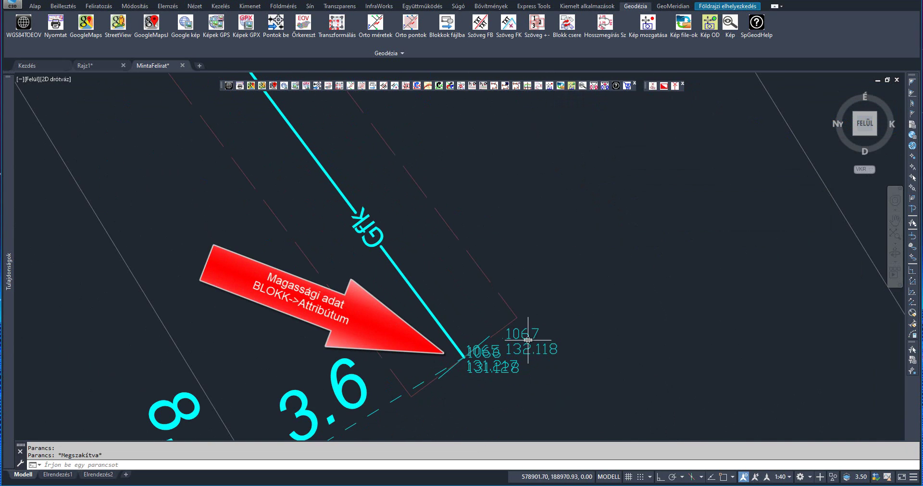
pyautogui.press('Escape')
pyautogui.scroll(-3, 498, 328)
pyautogui.scroll(-2, 479, 309)
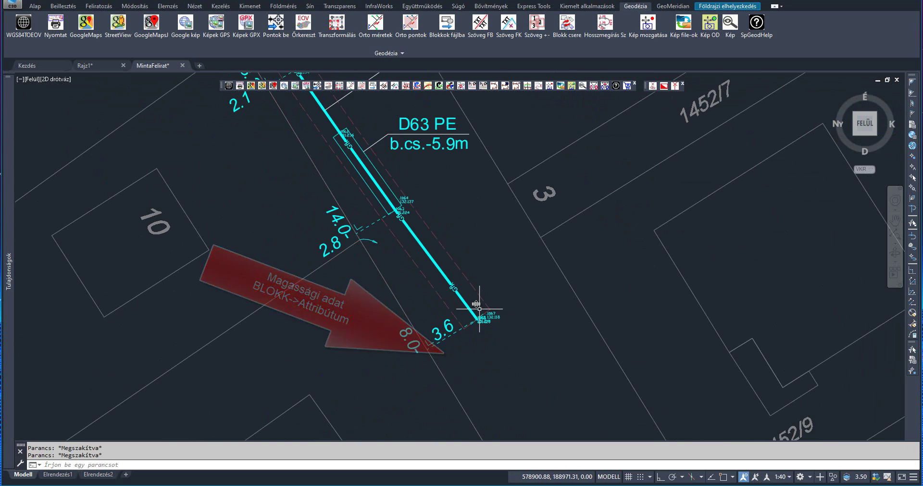
pyautogui.scroll(3, 483, 317)
pyautogui.scroll(2, 488, 327)
pyautogui.scroll(1, 490, 326)
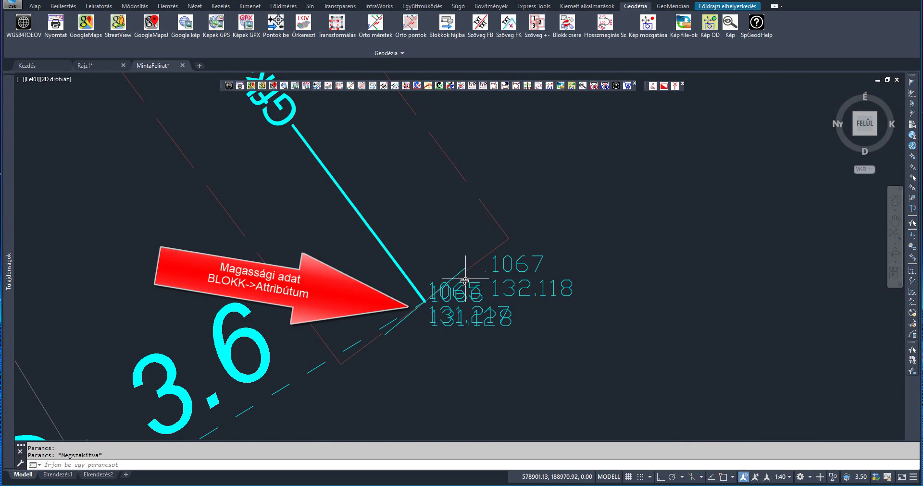
pyautogui.scroll(-3, 464, 280)
# Open the SpSzelvényF chainage-labelling palette and pick two map points to set text rotation 18.62
pyautogui.click(402, 54)
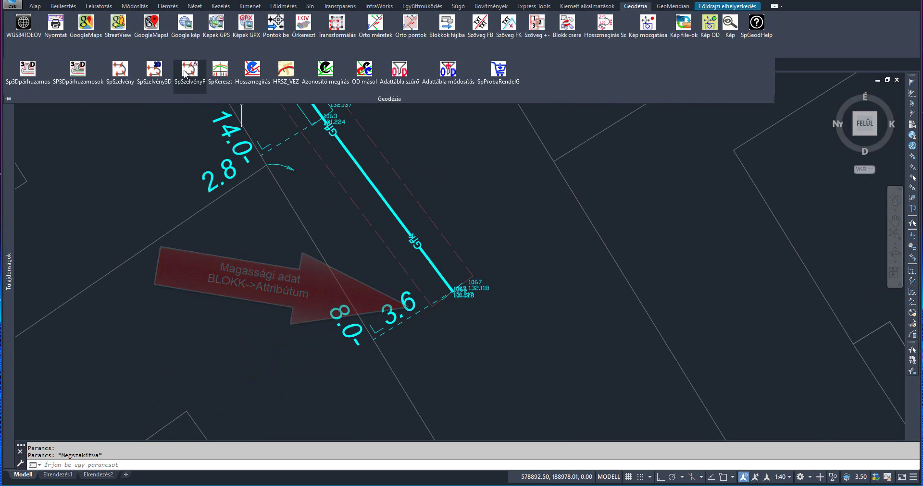
pyautogui.click(184, 72)
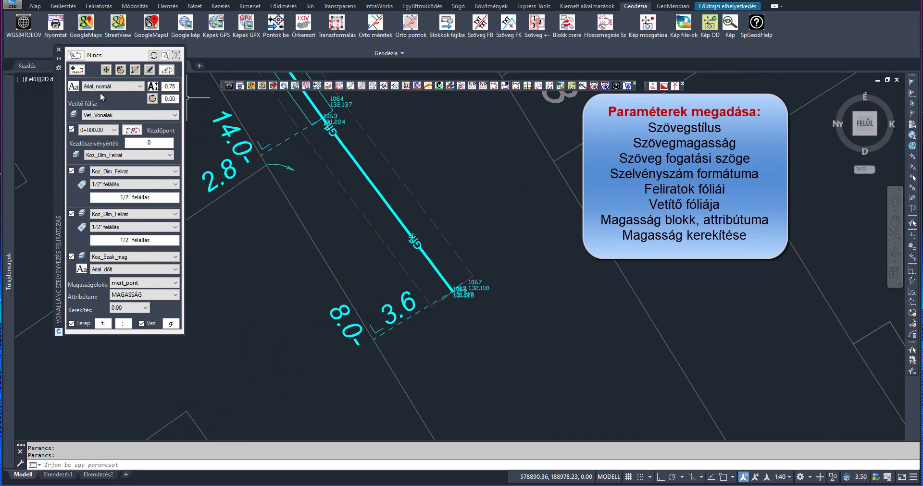
pyautogui.click(153, 99)
pyautogui.scroll(-2, 324, 234)
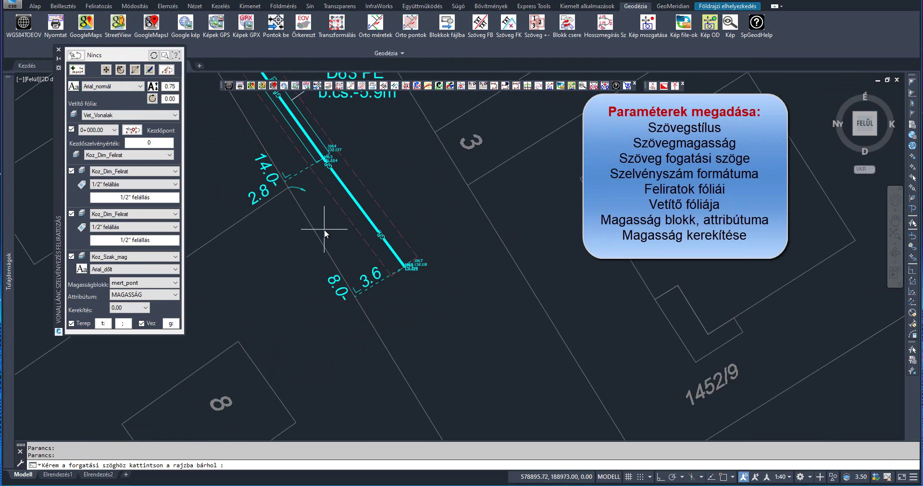
pyautogui.scroll(-3, 364, 196)
pyautogui.click(365, 192)
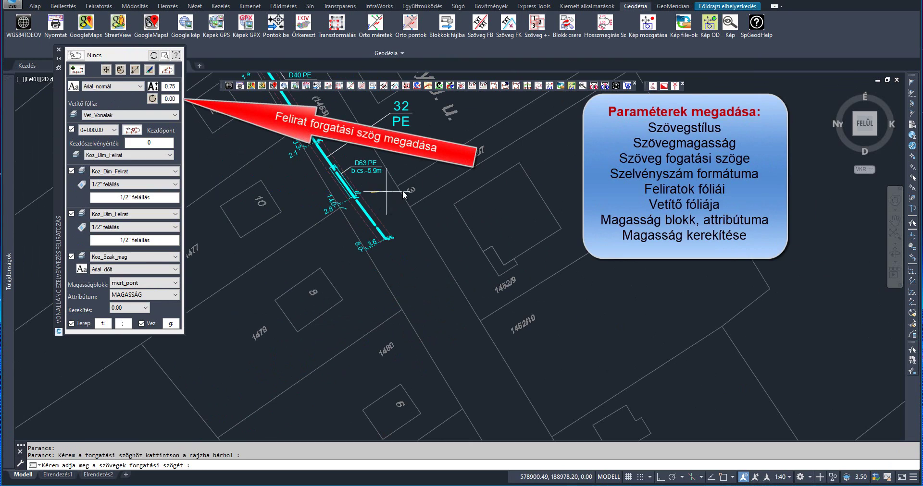
pyautogui.click(453, 169)
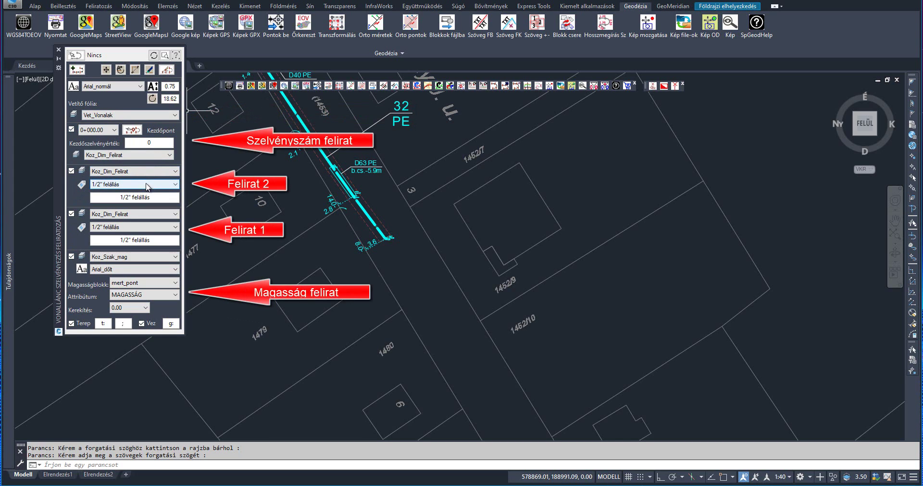
# Choose D32 PE (D63 bcs.) as the label text and switch off the other label text line
pyautogui.scroll(-1, 154, 187)
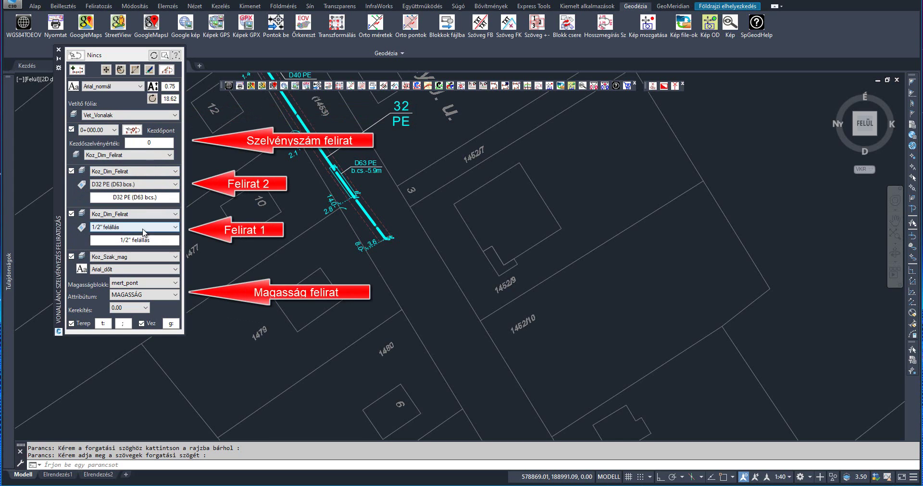
pyautogui.click(148, 231)
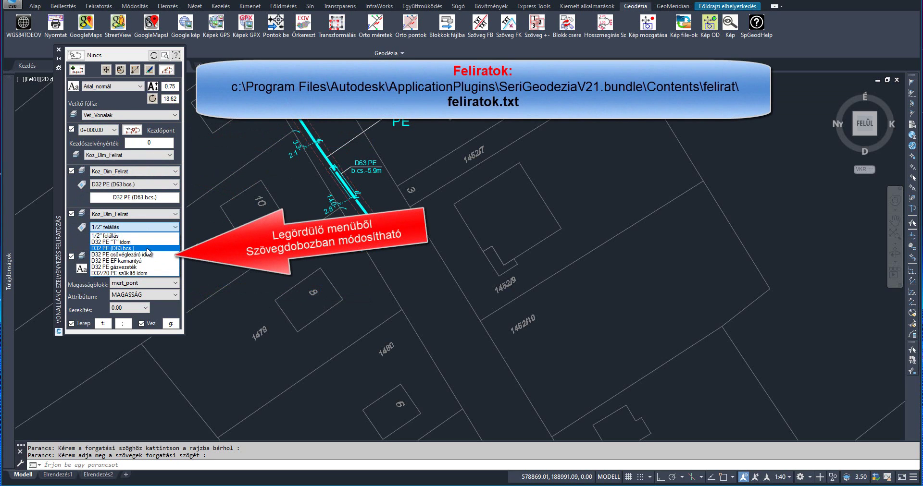
pyautogui.click(151, 248)
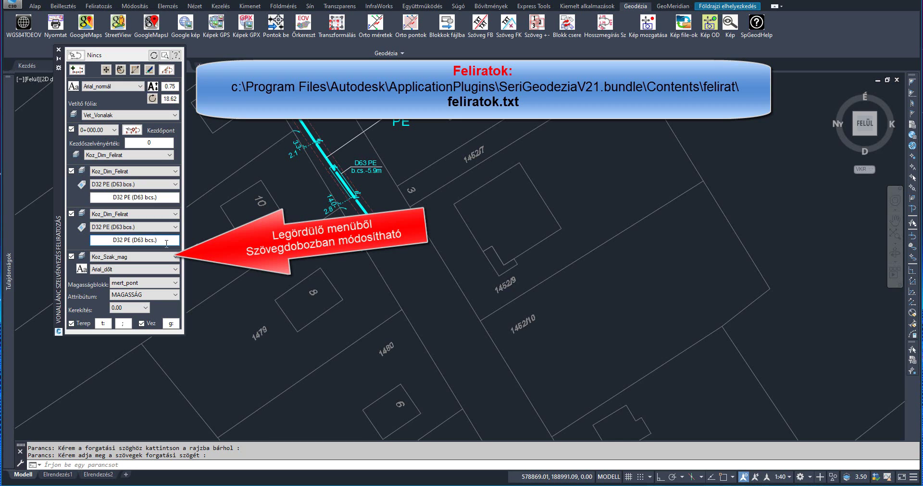
pyautogui.click(72, 171)
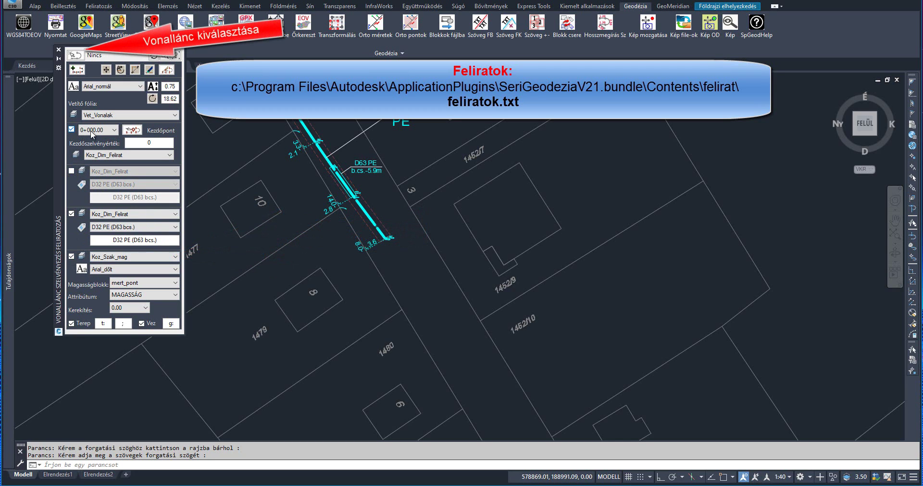
# Select the cyan pipe polyline and label its vertex at 0+008.46, placing the text near parcel 1452/7
pyautogui.click(236, 130)
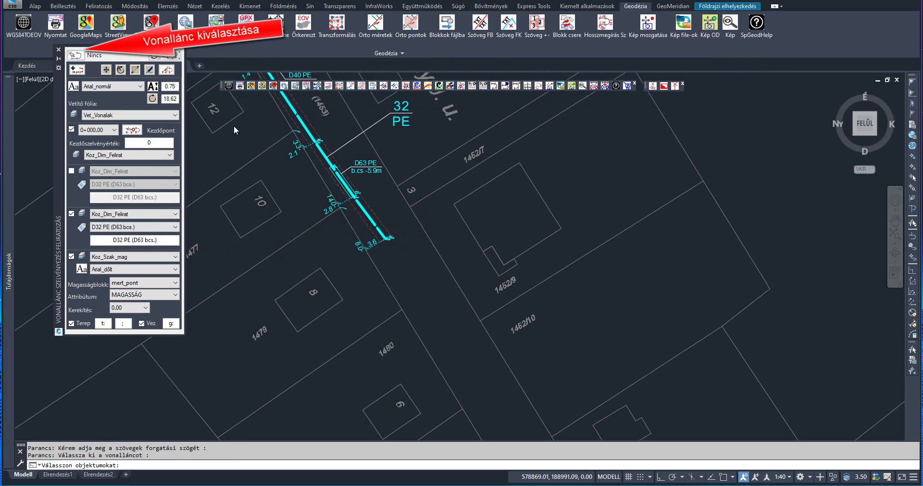
pyautogui.click(360, 212)
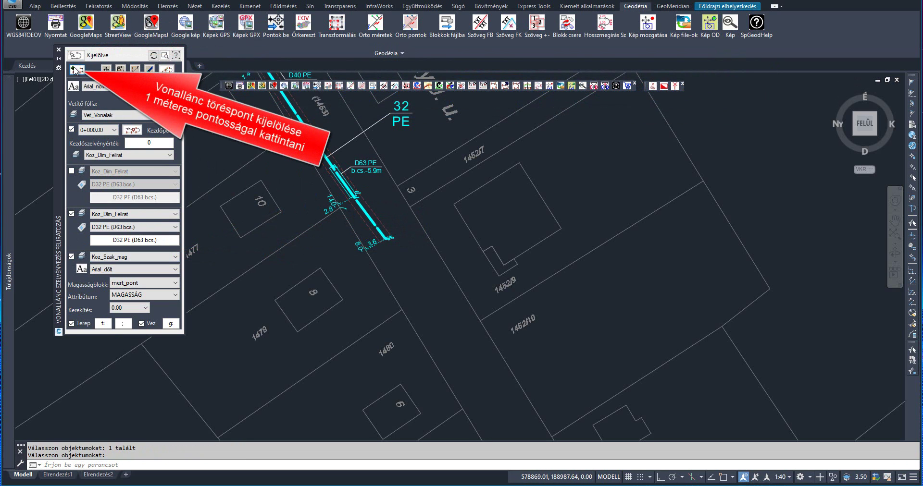
pyautogui.click(75, 69)
pyautogui.scroll(3, 356, 202)
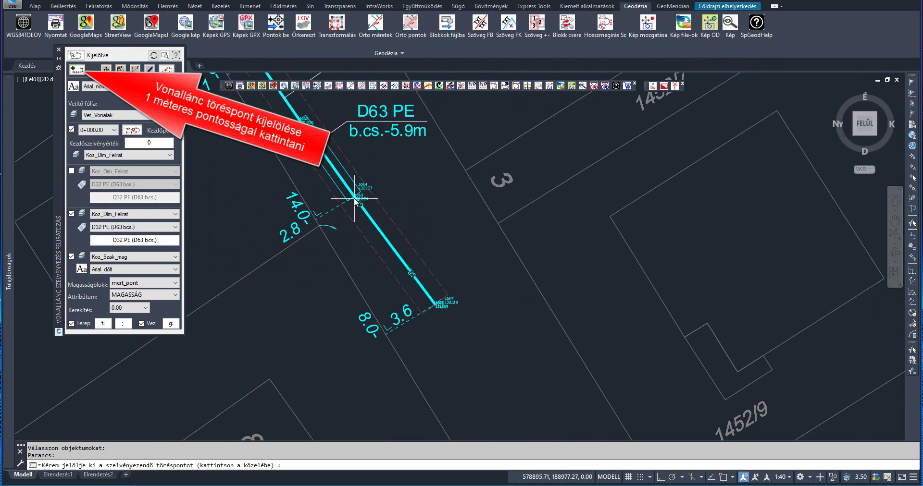
pyautogui.click(355, 198)
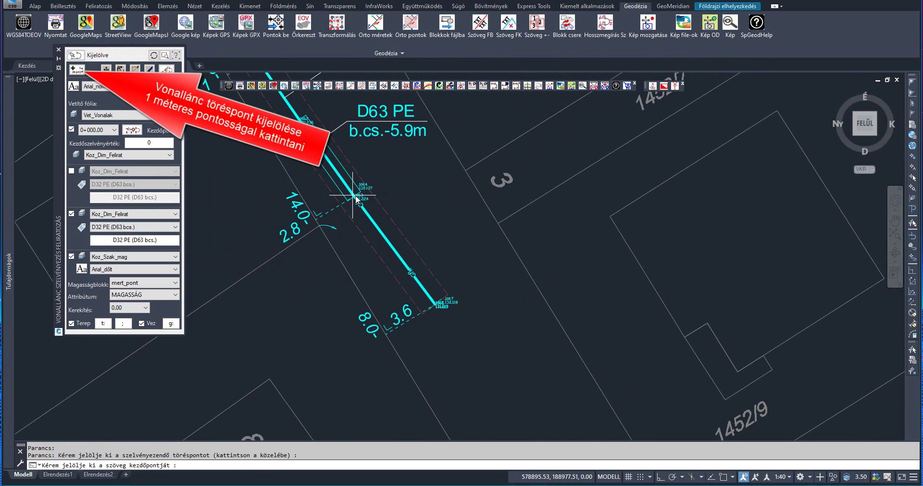
pyautogui.scroll(-2, 378, 195)
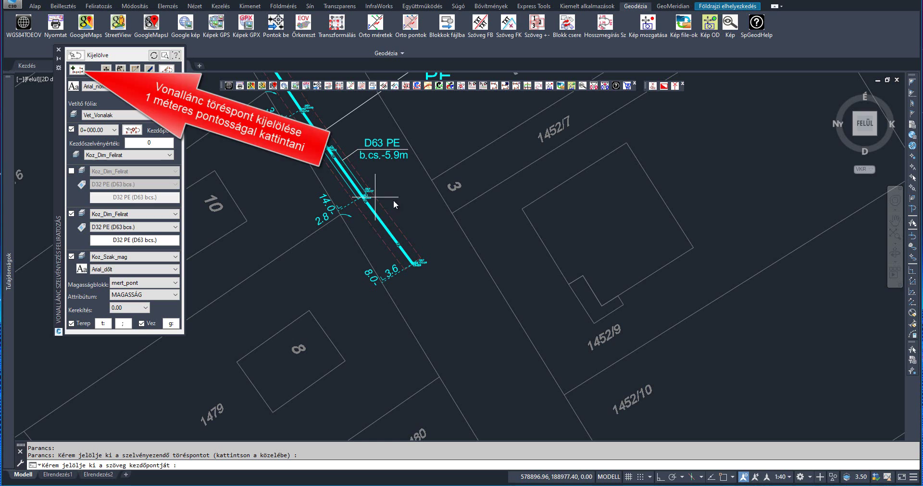
pyautogui.click(507, 164)
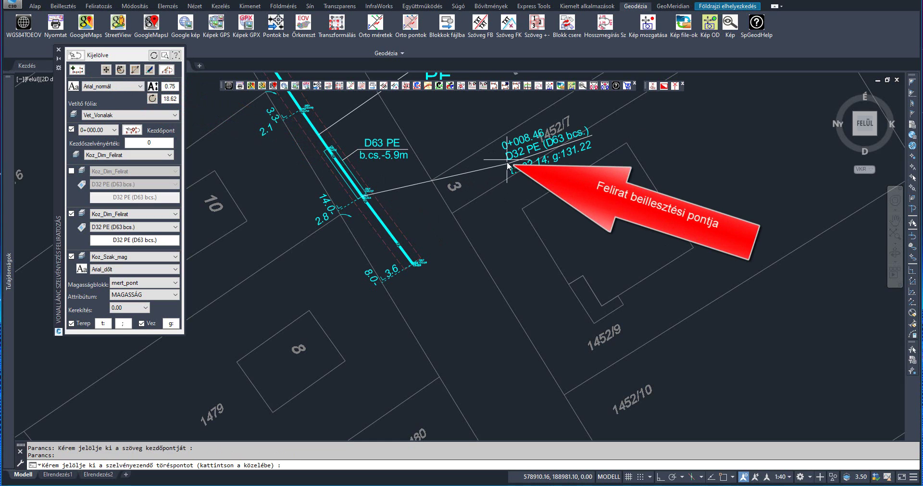
pyautogui.scroll(2, 534, 150)
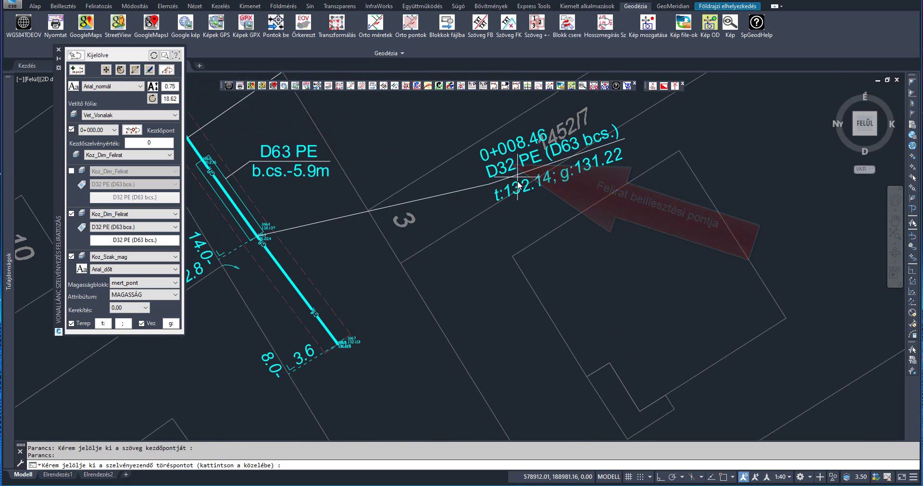
# Label the pipe break point at chainage 0+049.64, placing its text beside parcel 1451
pyautogui.scroll(-4, 461, 173)
pyautogui.scroll(-2, 428, 178)
pyautogui.scroll(3, 428, 179)
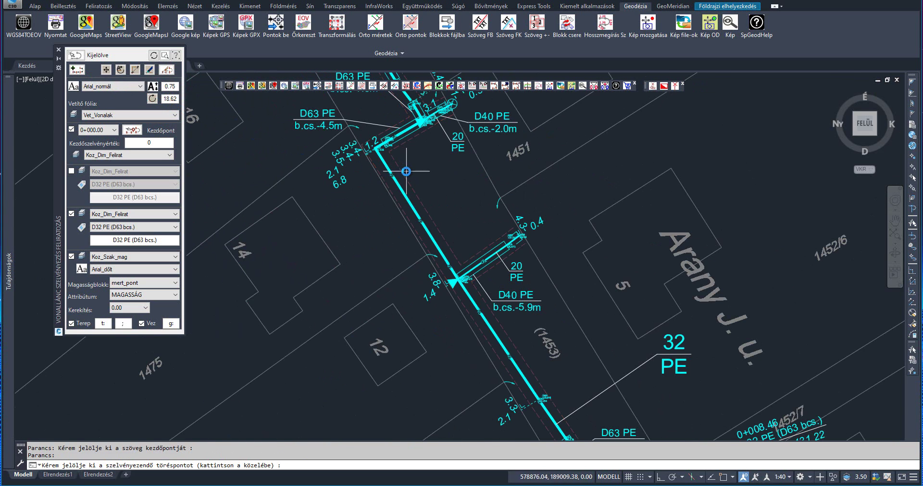
pyautogui.scroll(-2, 406, 172)
pyautogui.scroll(3, 403, 128)
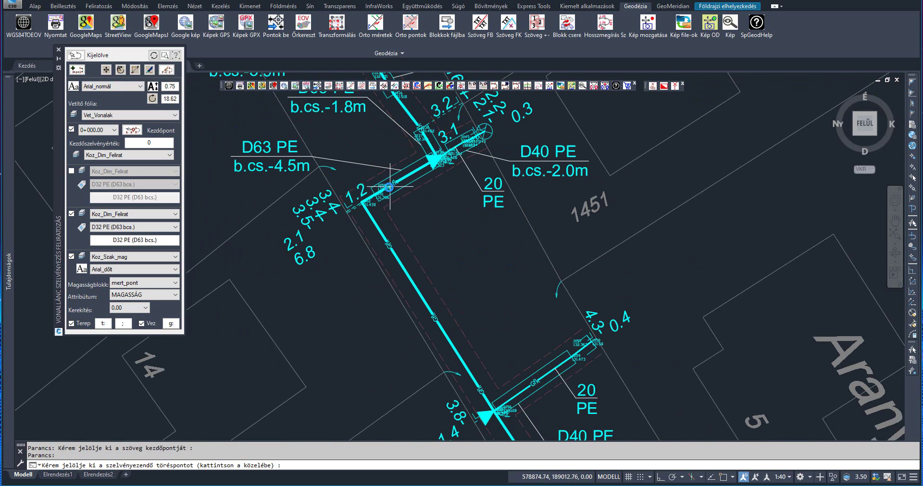
pyautogui.click(378, 194)
pyautogui.click(374, 200)
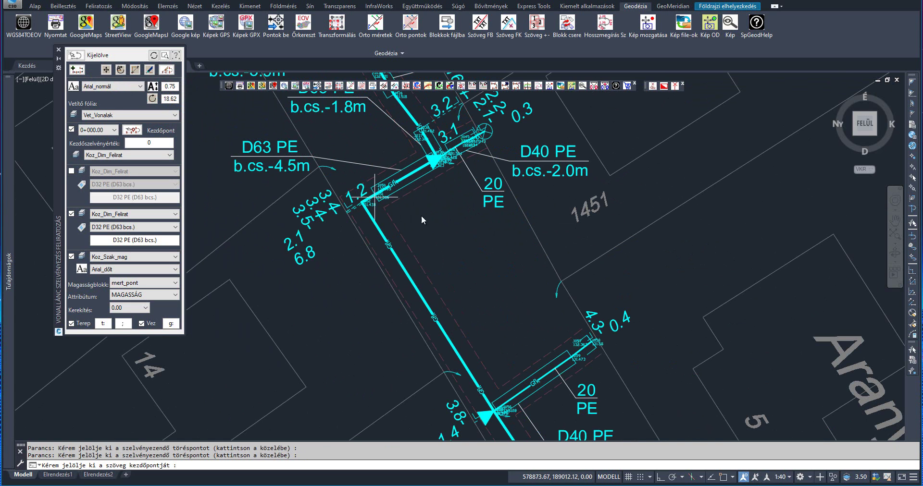
pyautogui.click(650, 243)
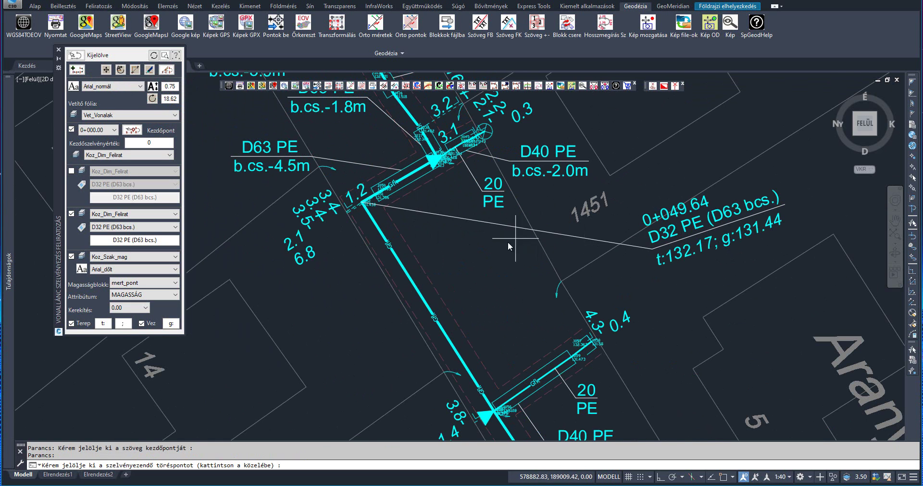
# Label the next vertex at 0+060.19 (t:132.33; g:131.52), then end the labelling command
pyautogui.scroll(-3, 507, 241)
pyautogui.scroll(2, 485, 253)
pyautogui.scroll(3, 484, 255)
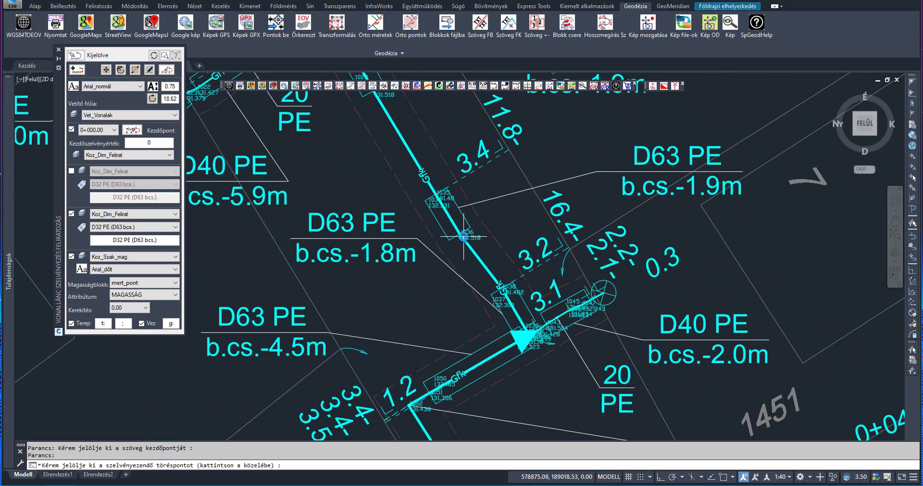
pyautogui.click(581, 243)
pyautogui.scroll(-4, 581, 243)
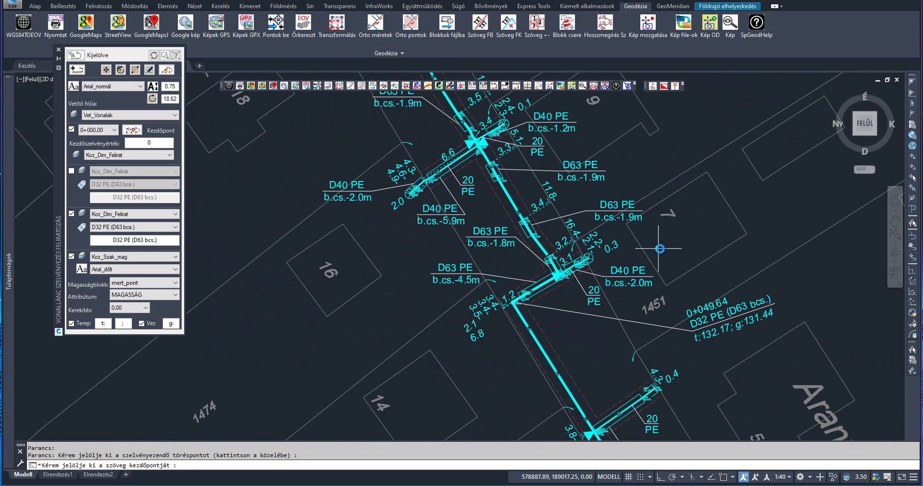
pyautogui.click(672, 247)
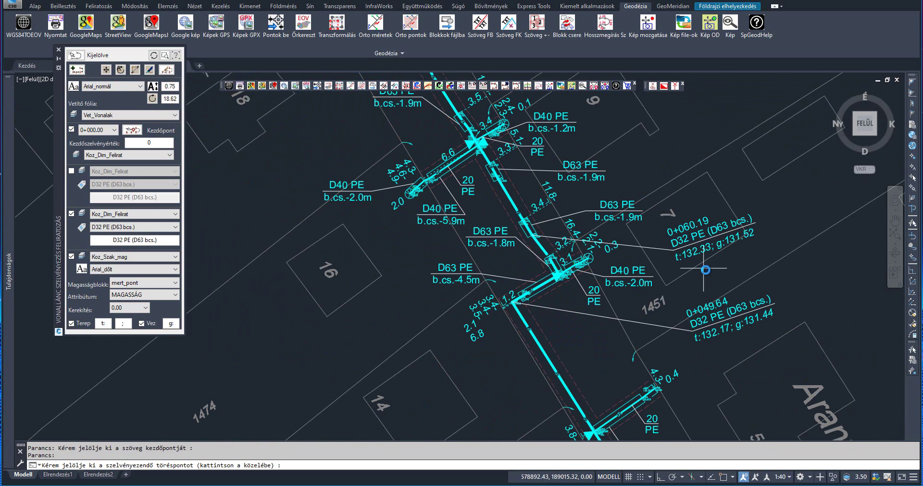
pyautogui.scroll(4, 499, 181)
pyautogui.click(500, 180)
pyautogui.scroll(-2, 500, 180)
pyautogui.scroll(-2, 642, 197)
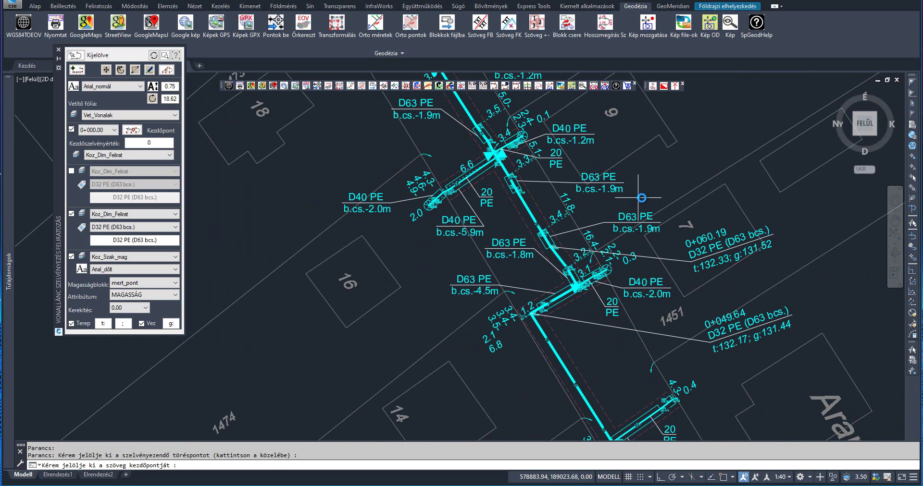
pyautogui.press('Escape')
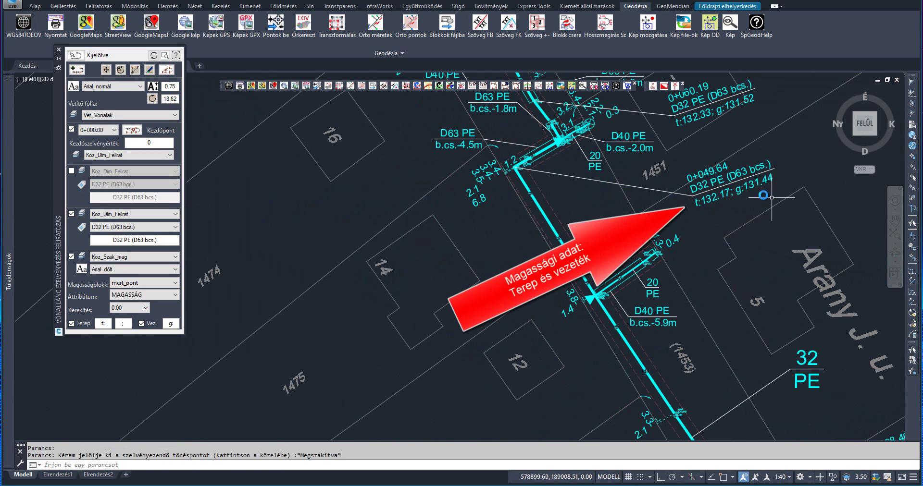
pyautogui.scroll(2, 693, 204)
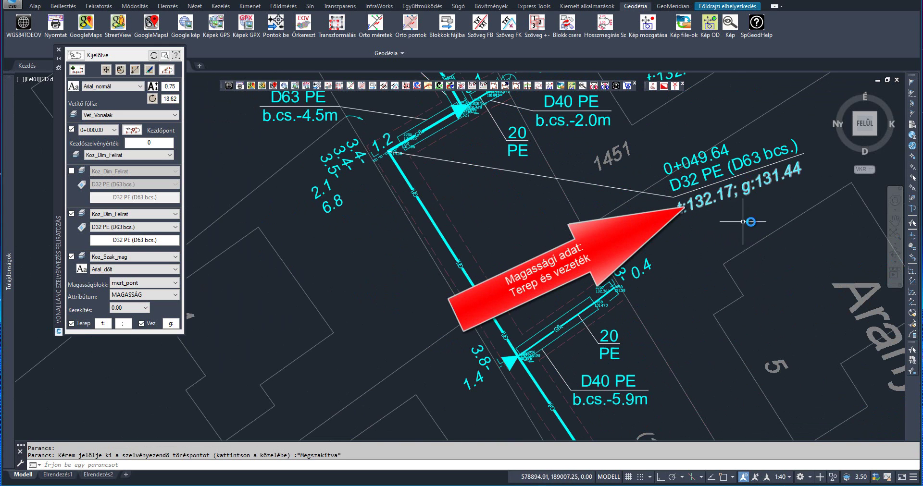
pyautogui.scroll(5, 380, 142)
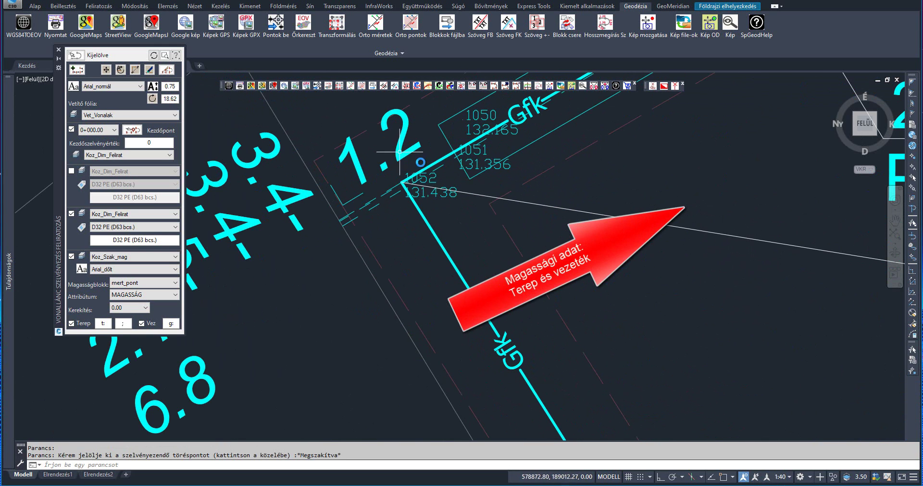
pyautogui.scroll(-2, 459, 163)
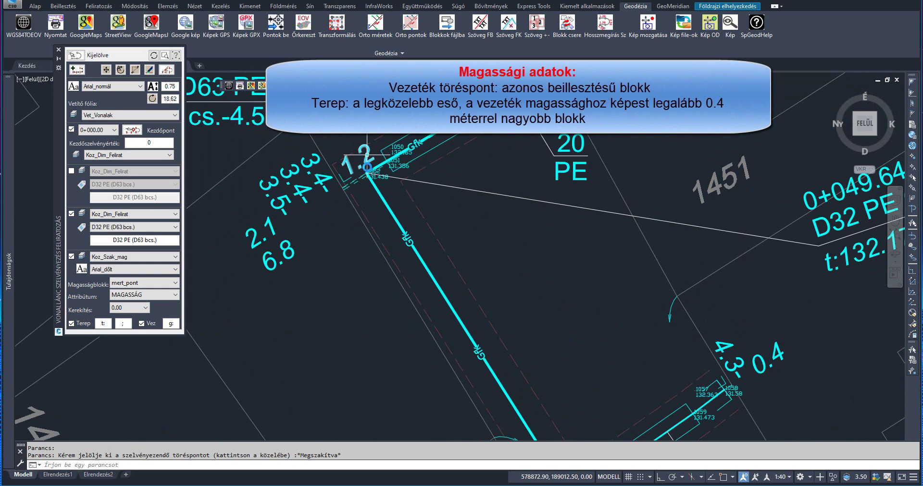
pyautogui.scroll(-2, 377, 159)
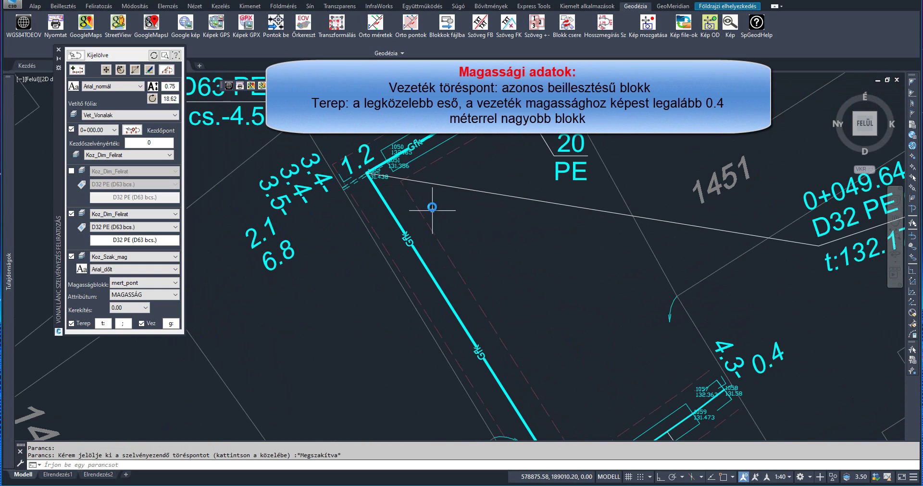
pyautogui.scroll(-2, 336, 160)
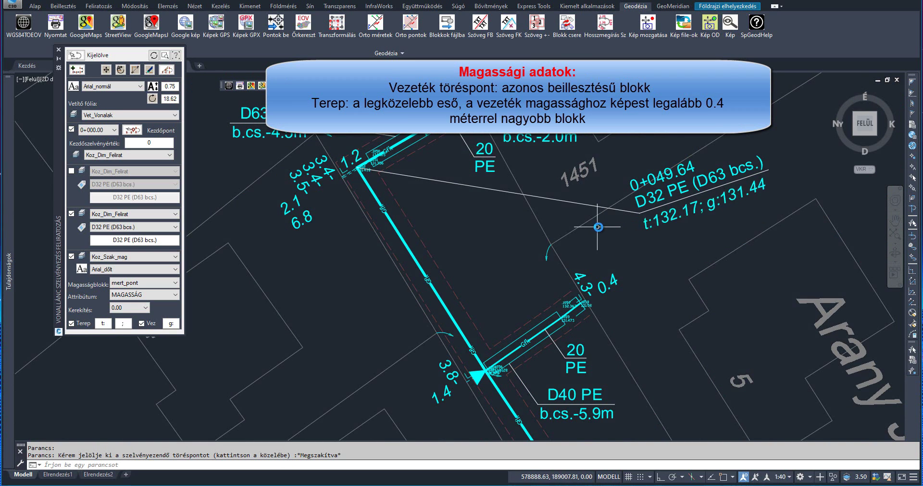
pyautogui.scroll(-3, 451, 226)
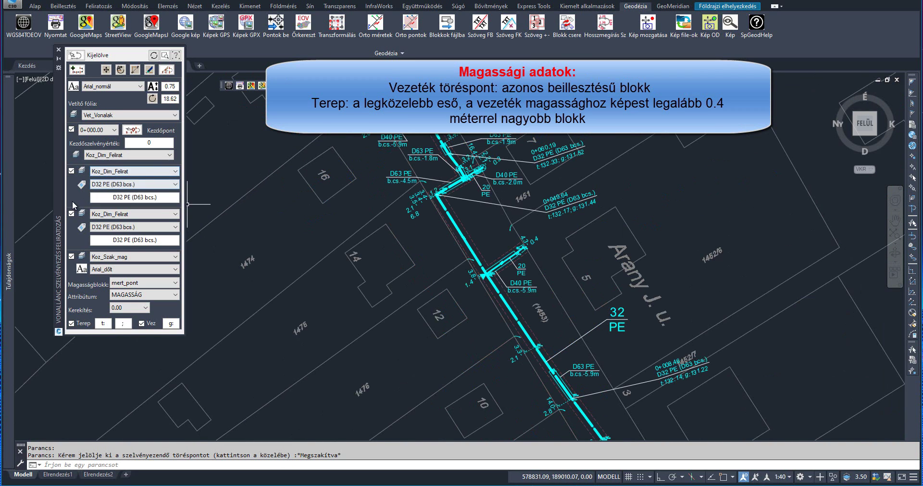
pyautogui.scroll(5, 488, 274)
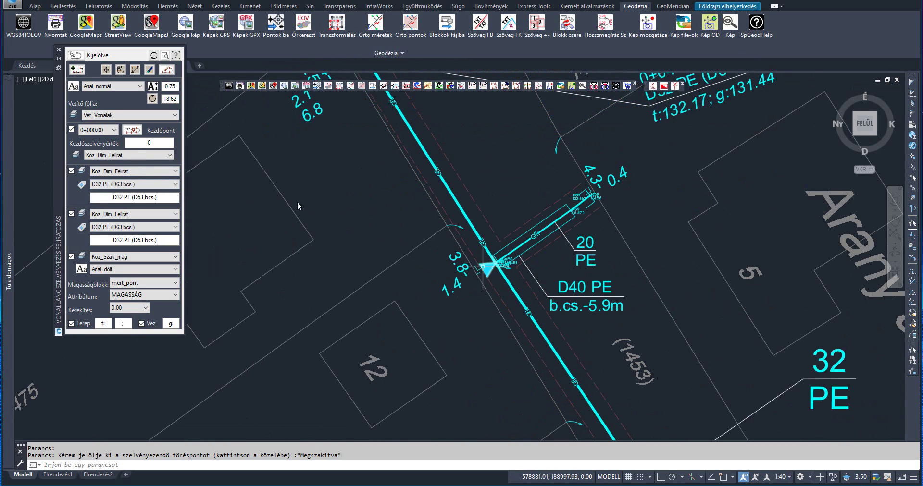
pyautogui.moveTo(57, 175); pyautogui.dragTo(74, 222)
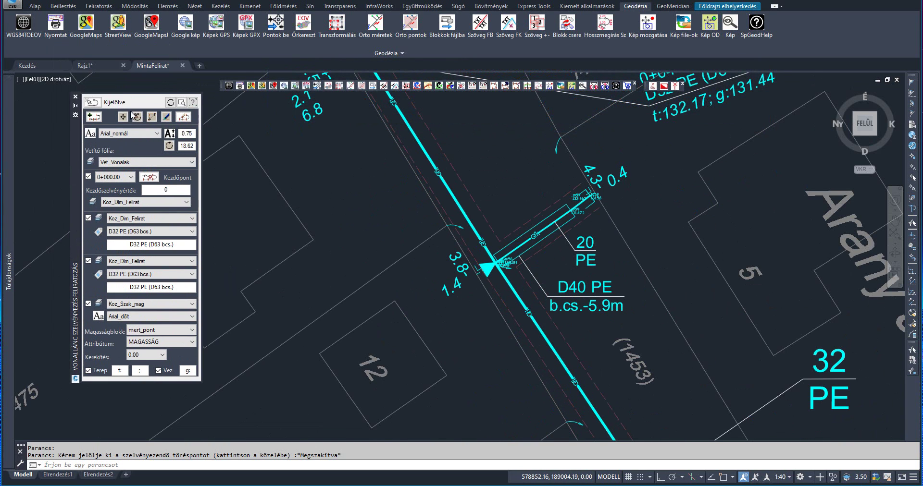
# Set the second label line to D32/20 PE szűkítő idom and label the branch vertex at 0+033.87 over parcel 14
pyautogui.click(185, 274)
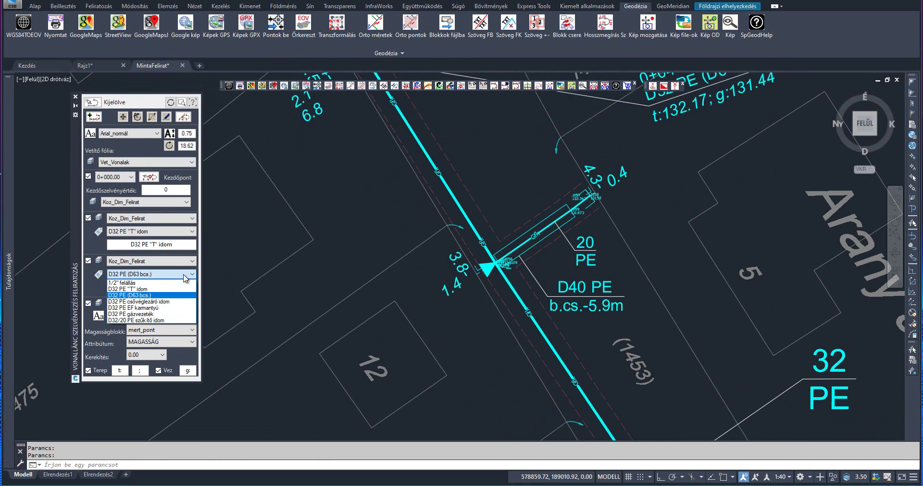
pyautogui.click(171, 321)
pyautogui.scroll(5, 490, 276)
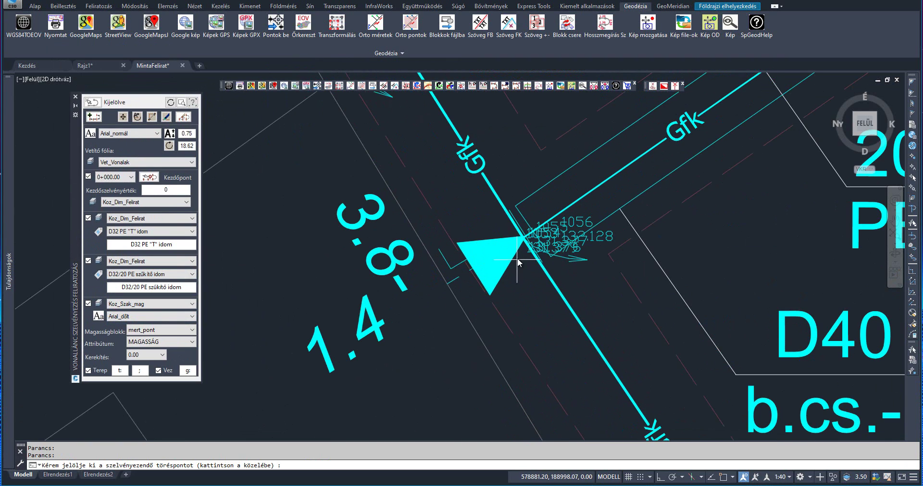
pyautogui.click(524, 242)
pyautogui.scroll(-5, 507, 272)
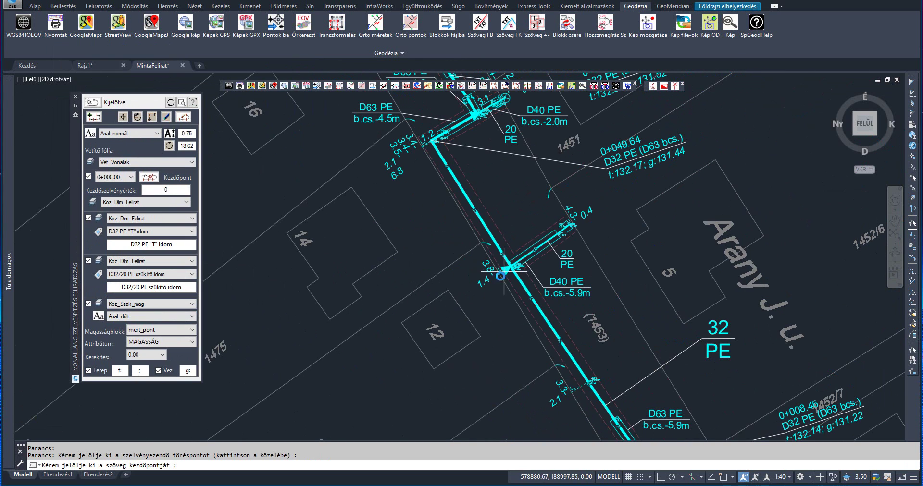
pyautogui.click(326, 279)
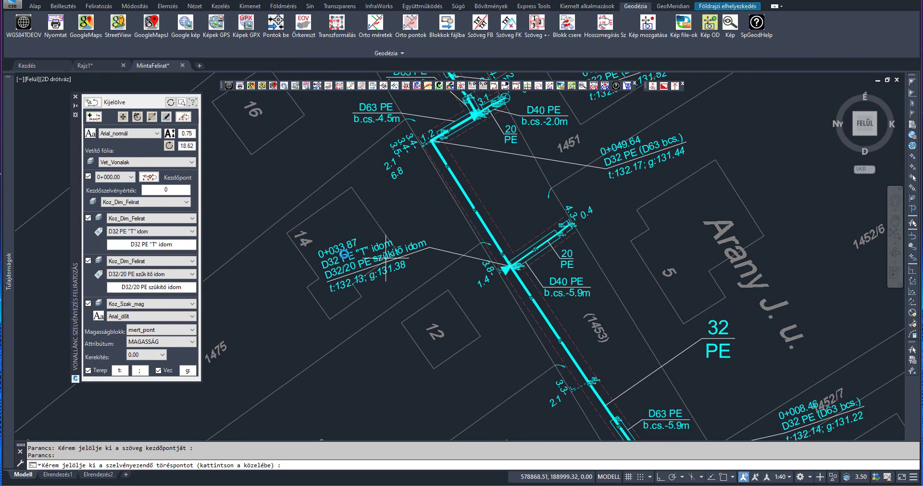
pyautogui.press('Escape')
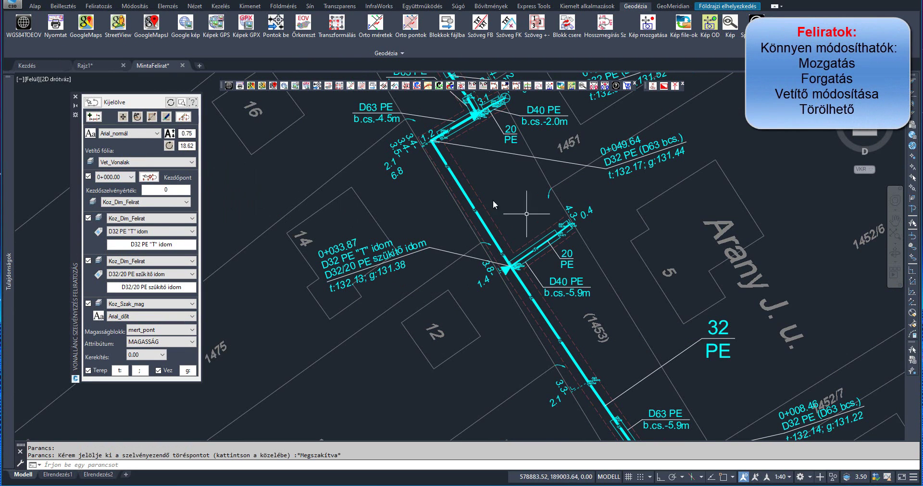
# Start moving the 0+049.64 and 0+008.46 labels, cancelling both attempts
pyautogui.click(122, 118)
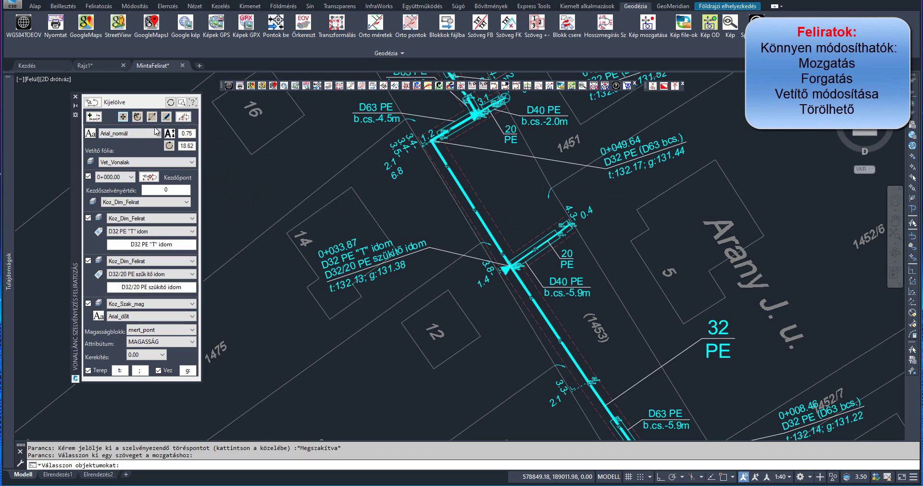
pyautogui.click(613, 166)
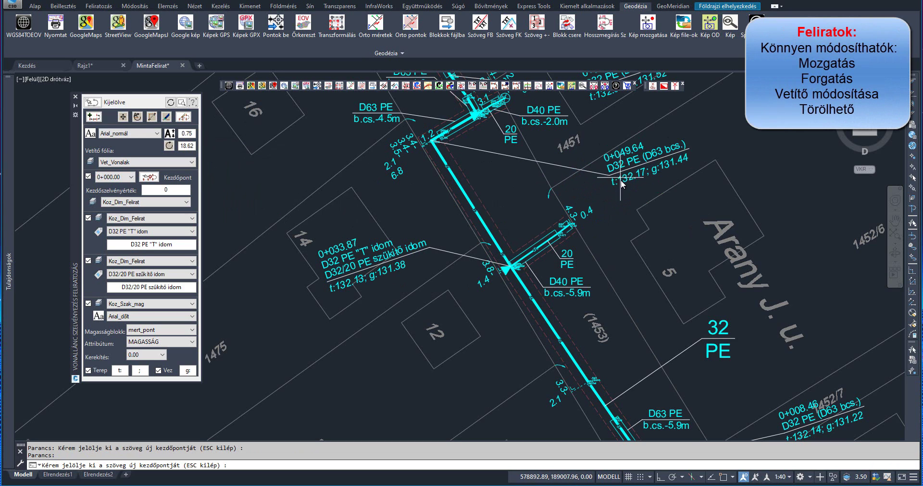
pyautogui.press('Escape')
pyautogui.scroll(-2, 480, 192)
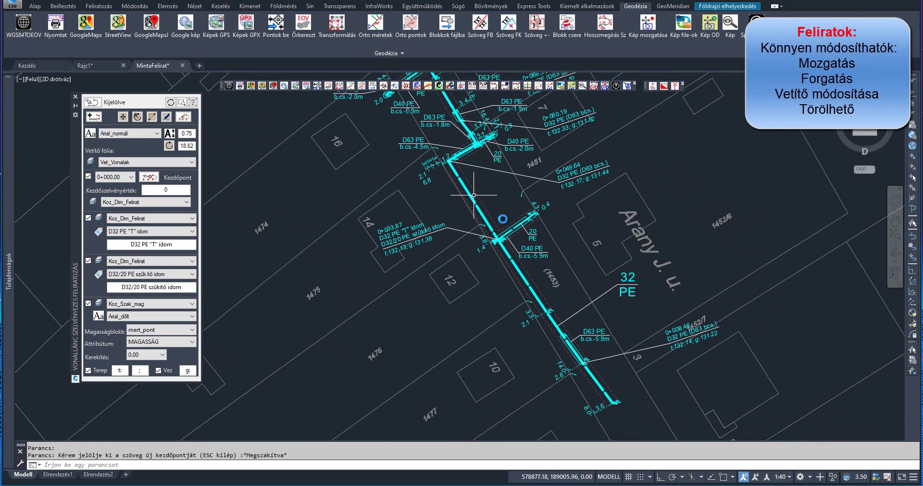
pyautogui.click(134, 119)
pyautogui.scroll(2, 660, 362)
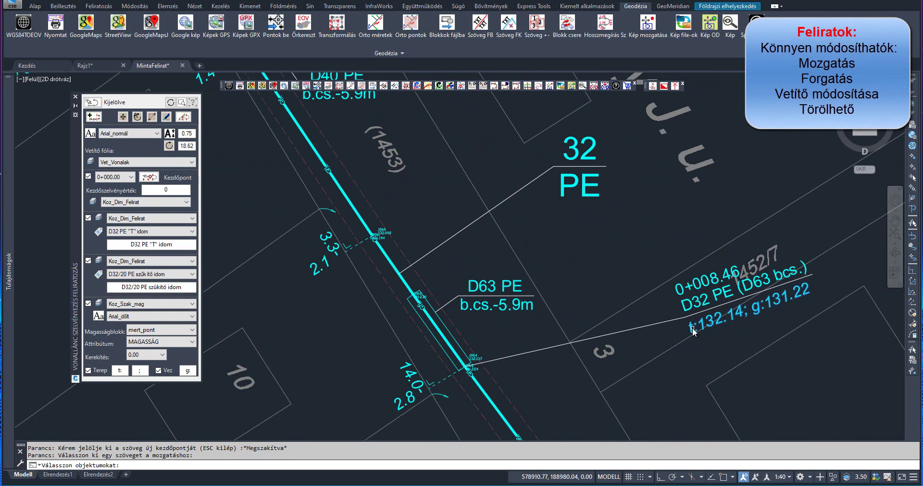
pyautogui.click(692, 330)
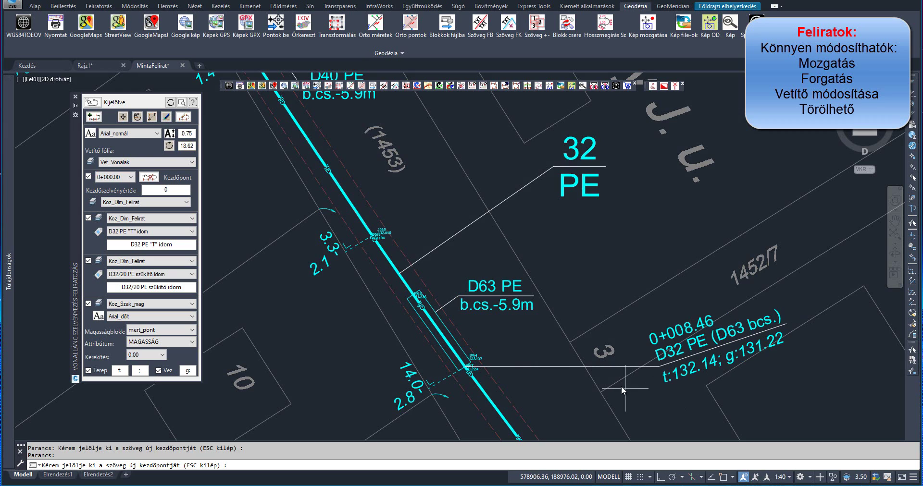
pyautogui.press('Escape')
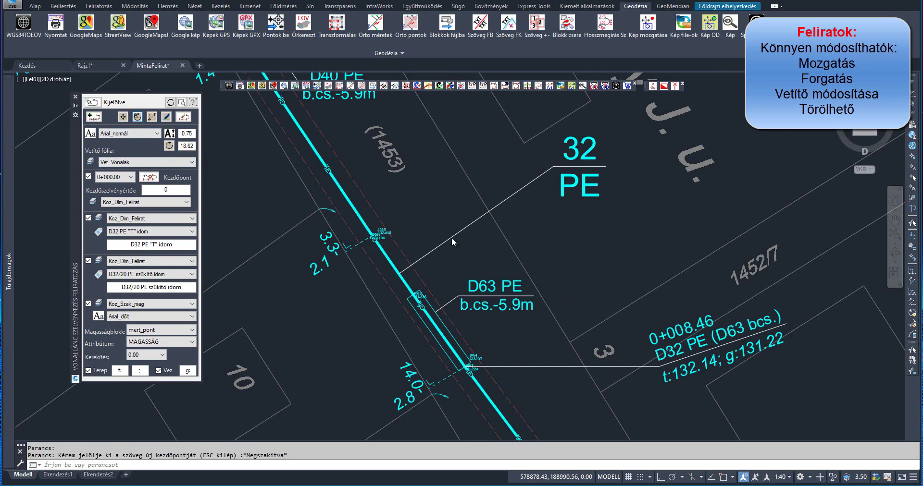
# Rotate the 0+008.46 label to a steeper angle, then pick the 0+049.64 label for moving
pyautogui.click(668, 374)
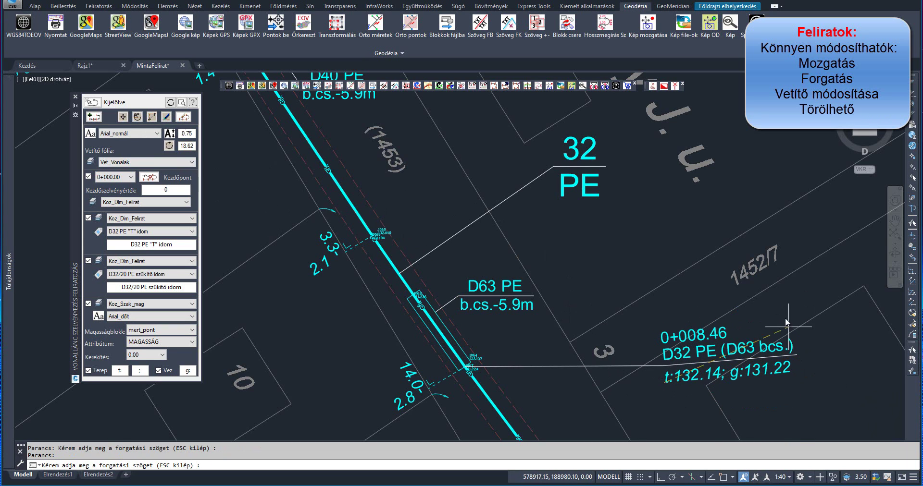
pyautogui.press('Escape')
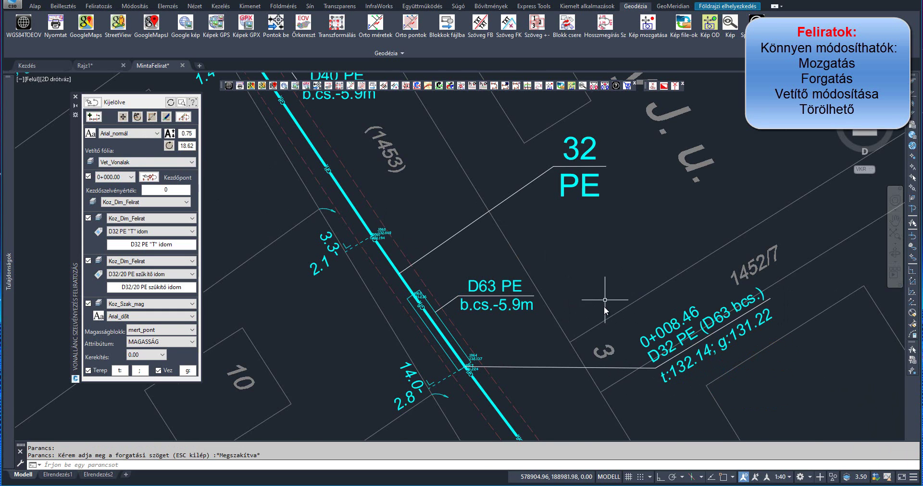
pyautogui.scroll(-5, 601, 306)
pyautogui.scroll(4, 579, 288)
pyautogui.click(538, 207)
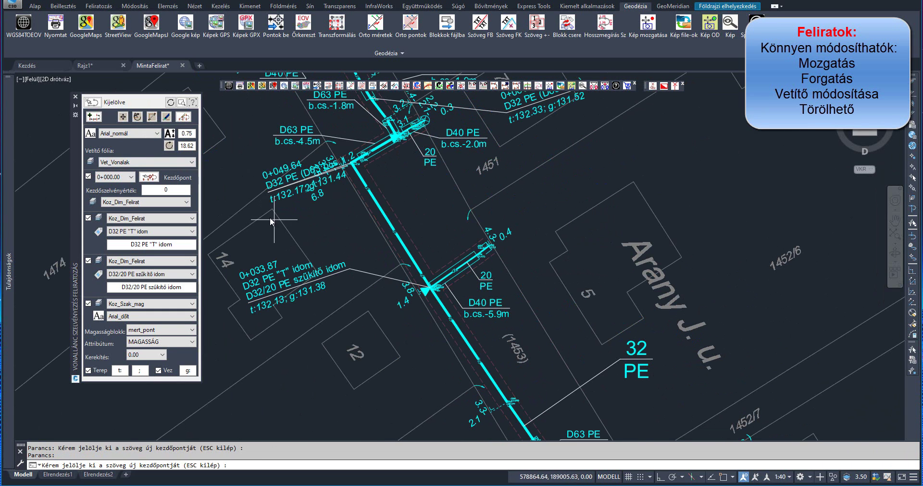
# Move the 0+049.64 label to a clear spot left of the pipe, above parcel 14
pyautogui.click(259, 230)
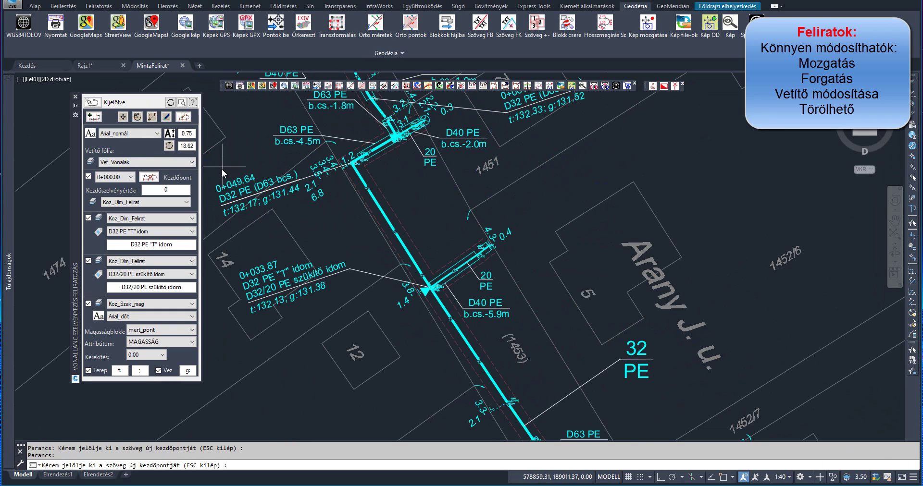
pyautogui.click(224, 198)
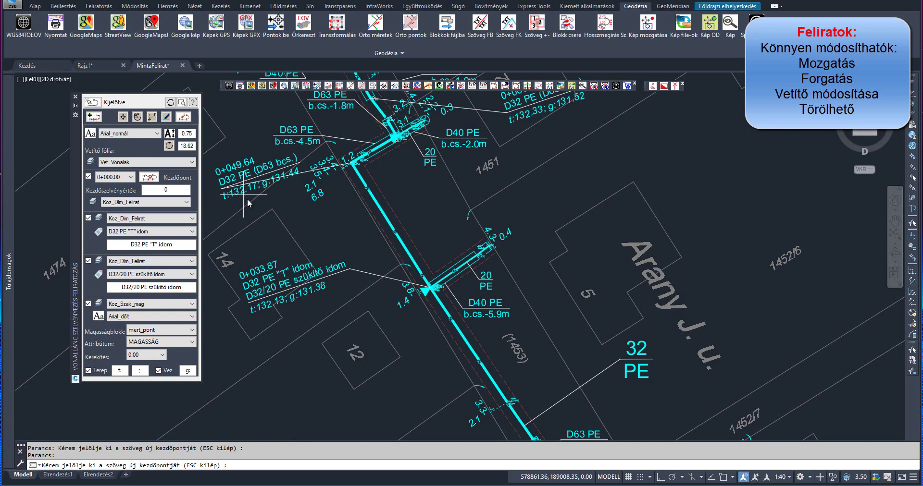
pyautogui.press('Escape')
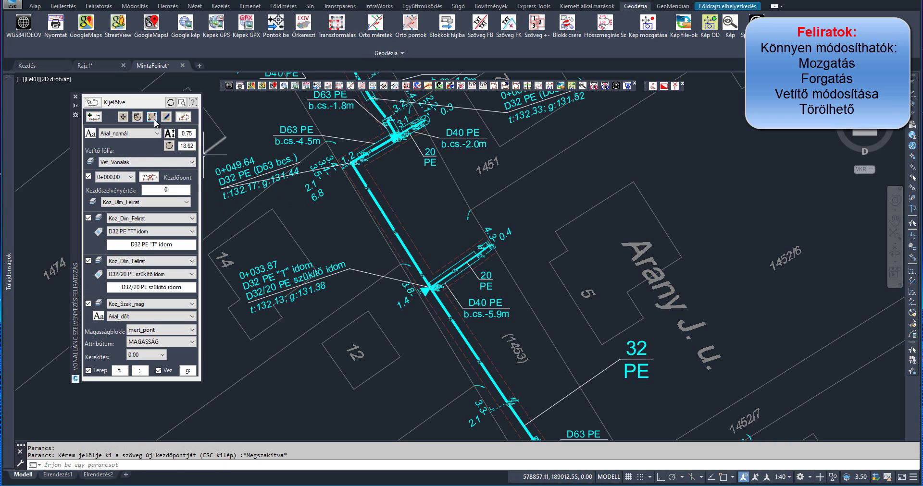
# Change the projection leader line of the 0+049.64 label
pyautogui.click(153, 118)
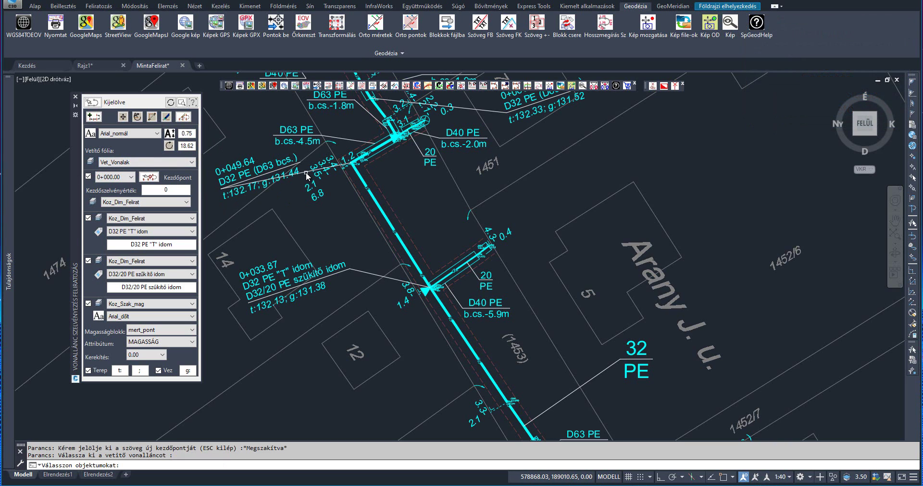
pyautogui.click(306, 176)
pyautogui.press('Return')
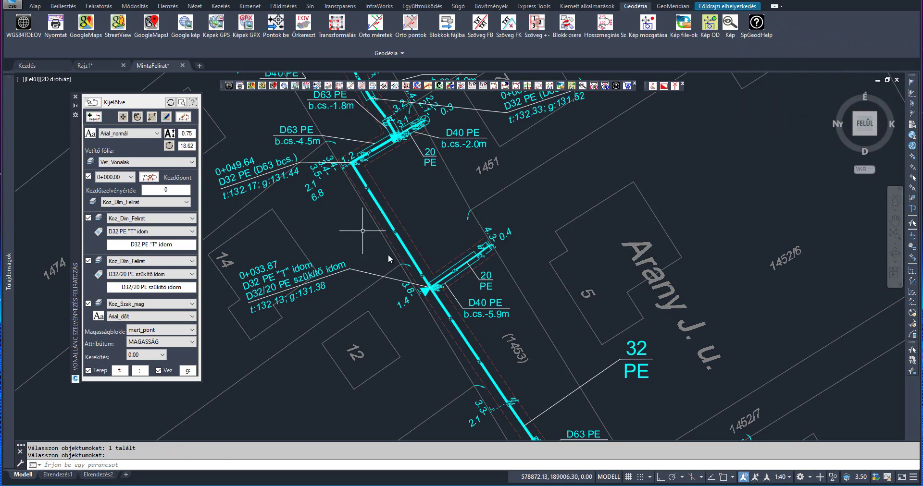
pyautogui.click(166, 118)
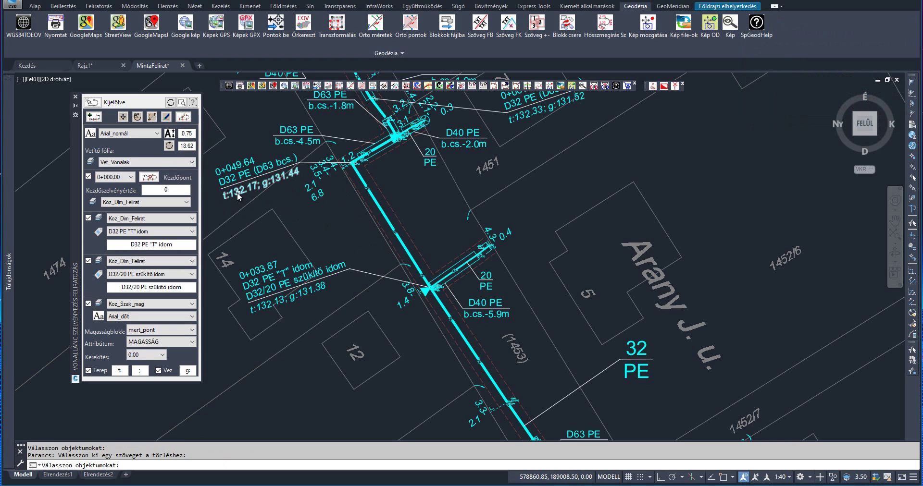
# Delete the 0+049.64 label and switch to Total Commander's SeriGeodezia felirat folder
pyautogui.click(237, 196)
pyautogui.press('Return')
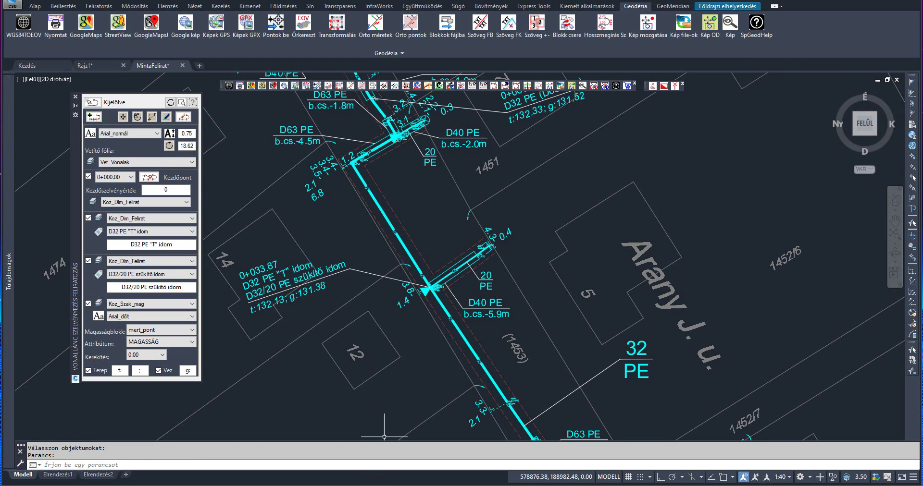
pyautogui.hotkey('alt', 'Tab')
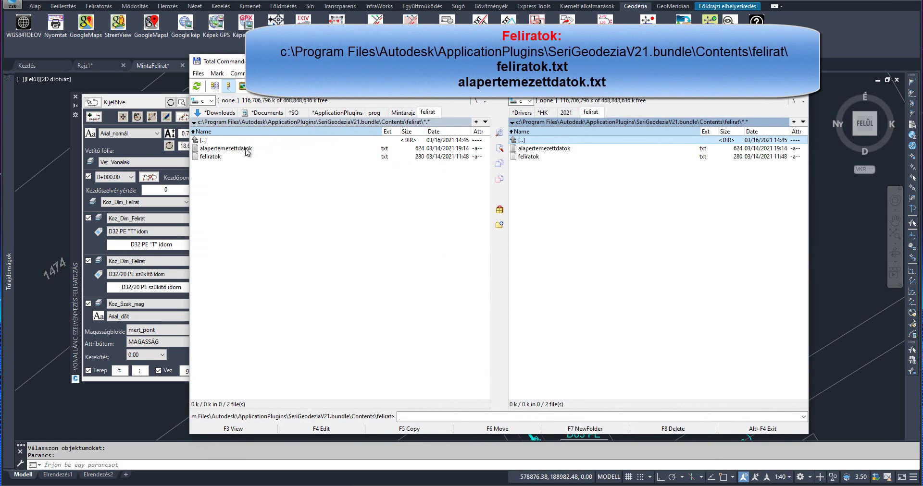
# View the alapertemezettdatok.txt defaults file in Notepad, then close it
pyautogui.click(247, 149)
pyautogui.click(321, 429)
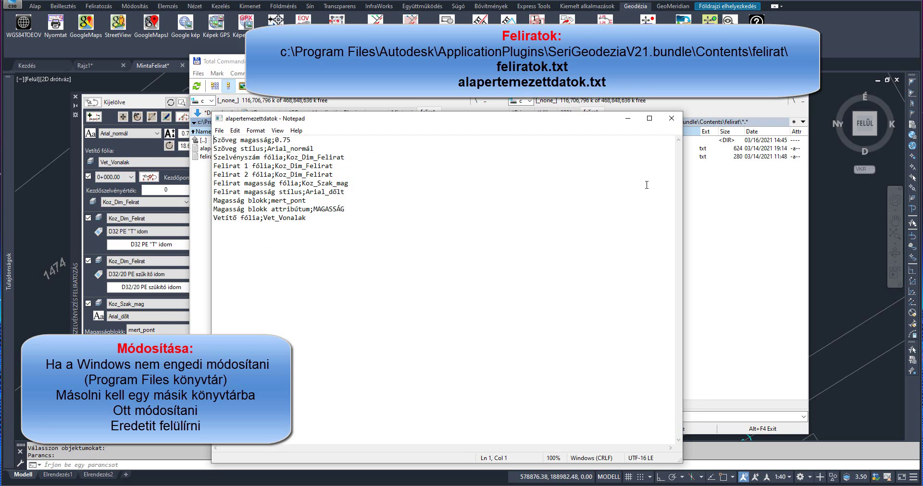
pyautogui.click(671, 118)
# View the feliratok.txt label texts in Notepad, then close it to return to the drawing
pyautogui.click(224, 156)
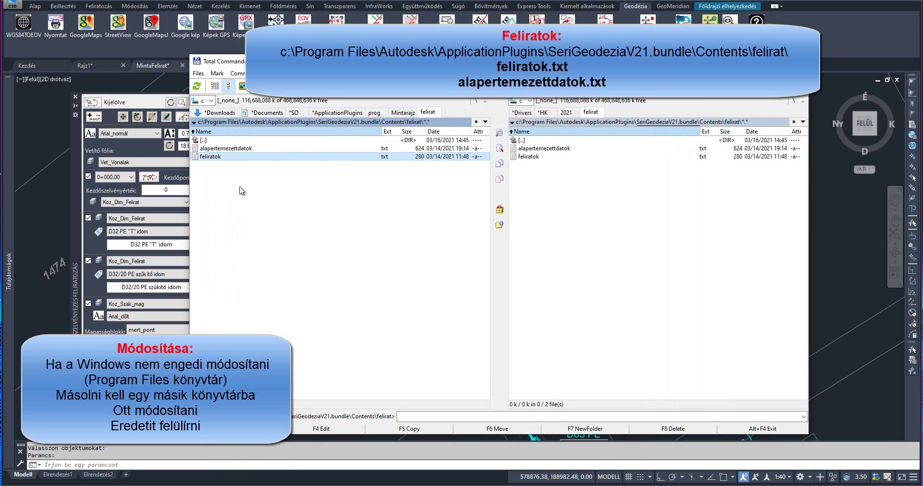
pyautogui.click(321, 429)
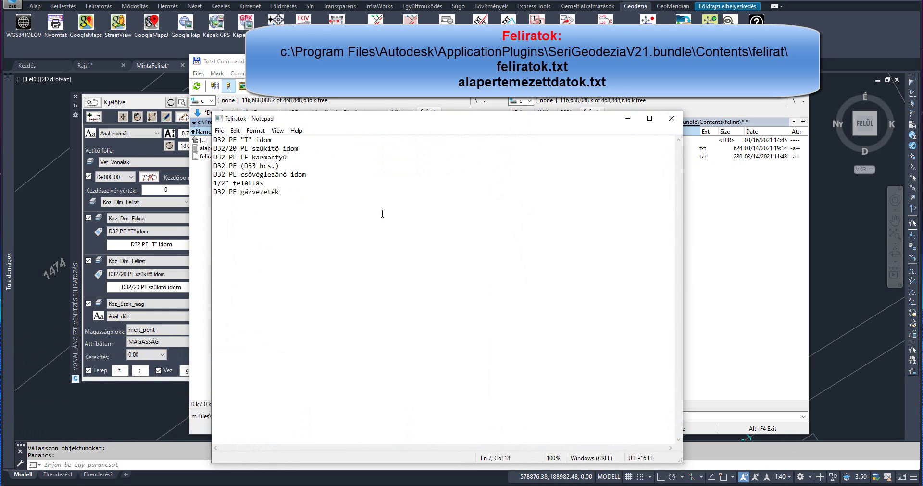
pyautogui.click(672, 118)
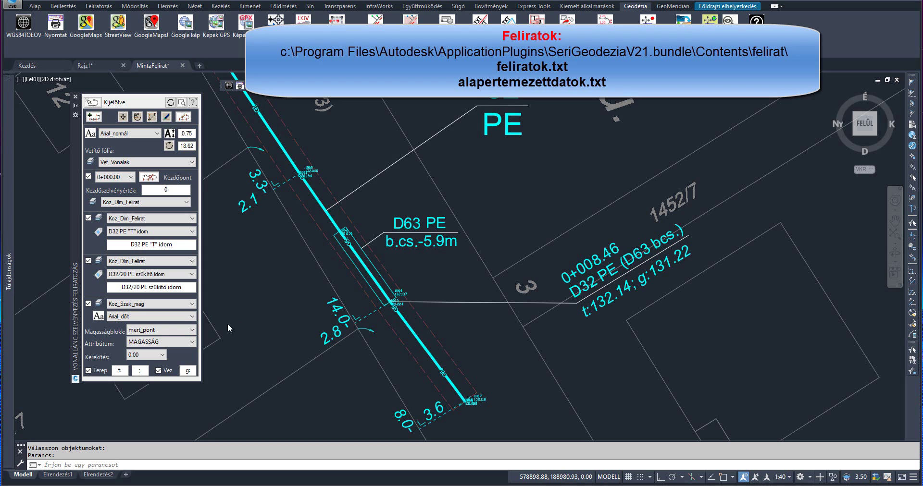
pyautogui.click(155, 304)
pyautogui.click(156, 305)
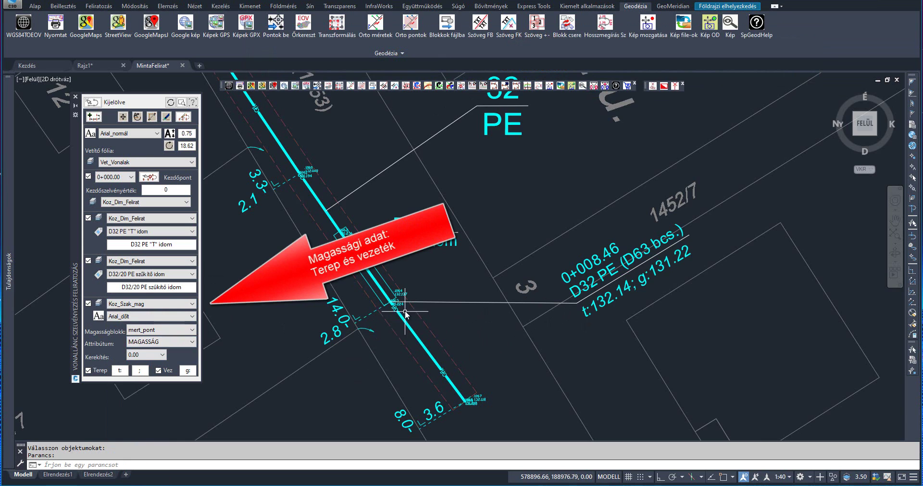
# Zoom in on the pipe vertex and select pipe height block 1063 (131.224) beside terrain block 1064
pyautogui.scroll(5, 397, 301)
pyautogui.click(396, 299)
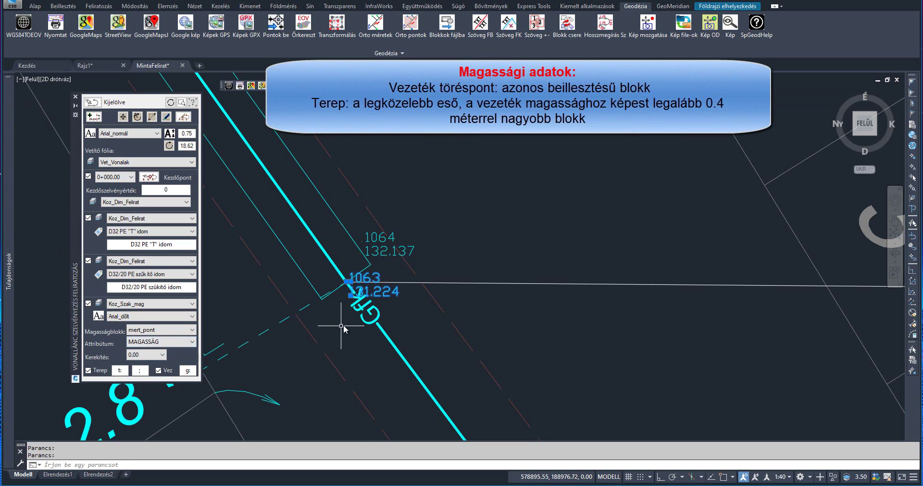
# Deselect block 1063 and zoom out to the 0+008.46 label reading t:132.14; g:131.22
pyautogui.scroll(5, 333, 274)
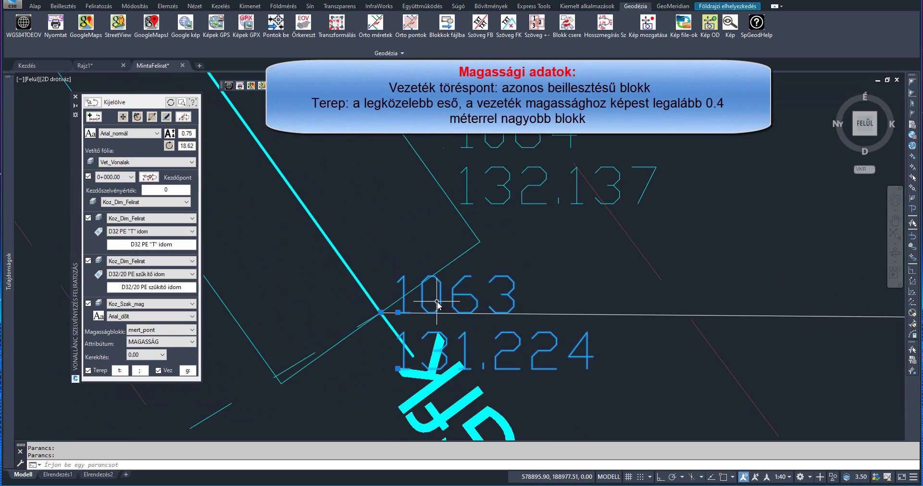
pyautogui.scroll(-3, 413, 289)
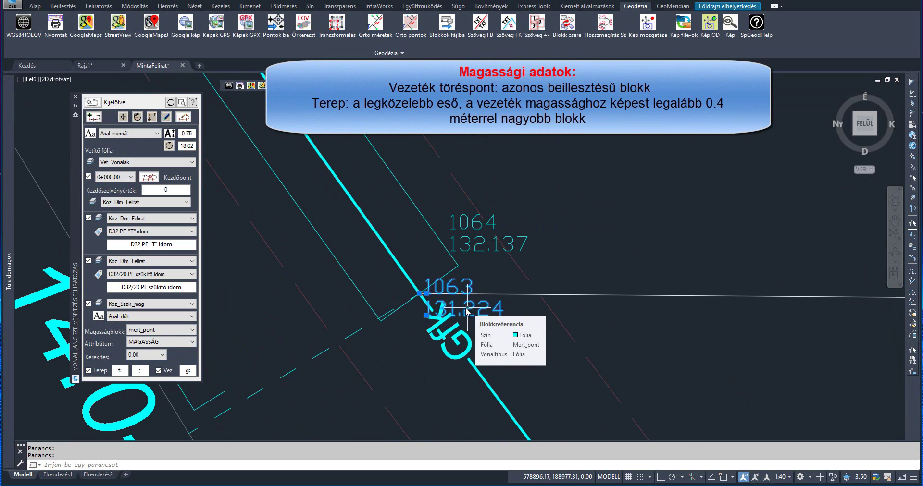
pyautogui.scroll(-5, 390, 289)
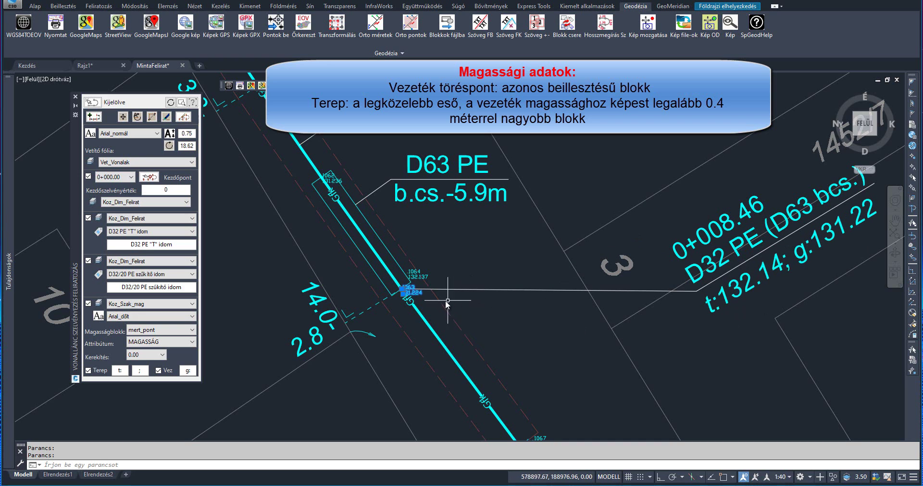
pyautogui.press('Escape')
pyautogui.scroll(2, 421, 275)
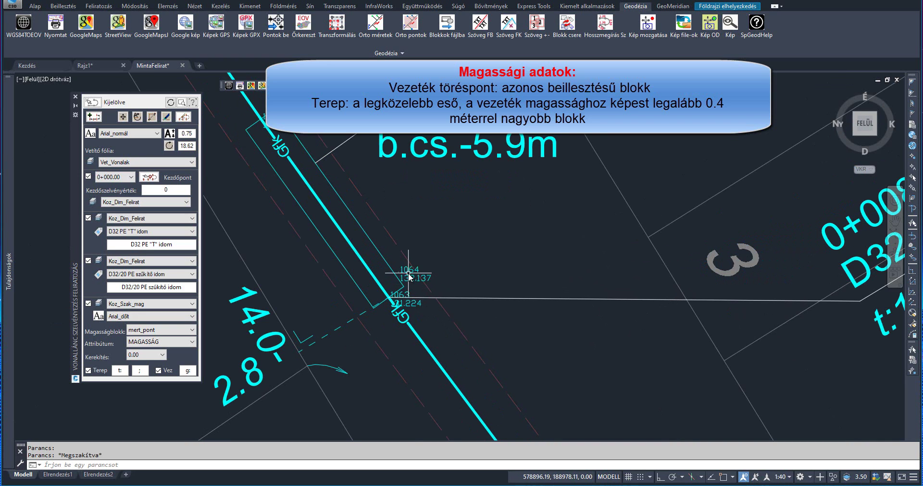
pyautogui.scroll(-2, 409, 275)
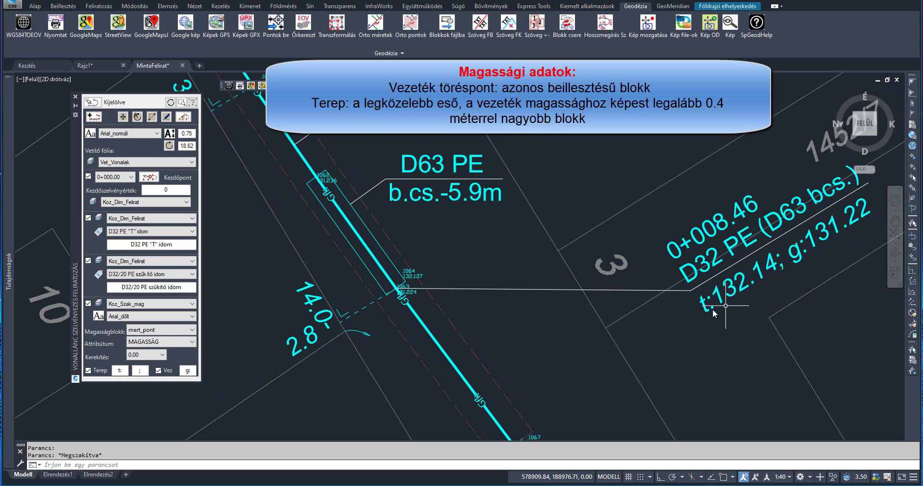